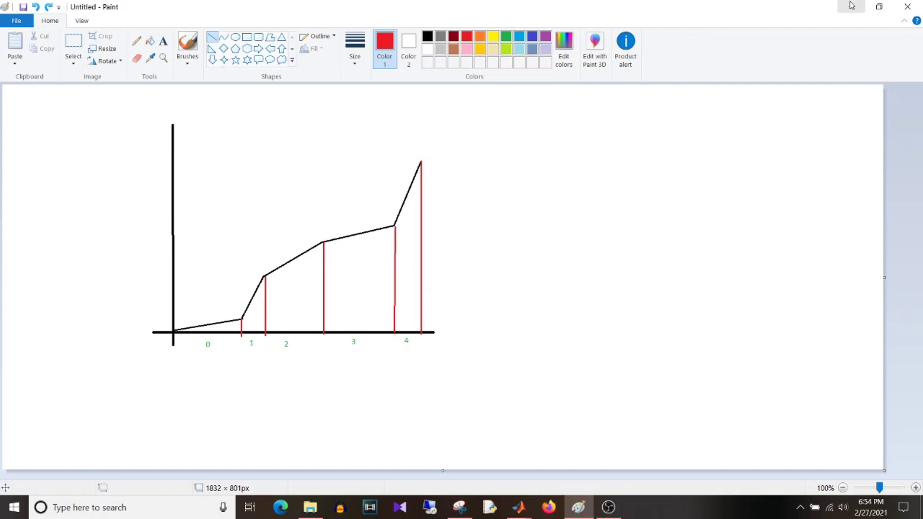
- Minimize the Paint breakpoint sketch to bring the PrelookupEx model into view
click(852, 6)
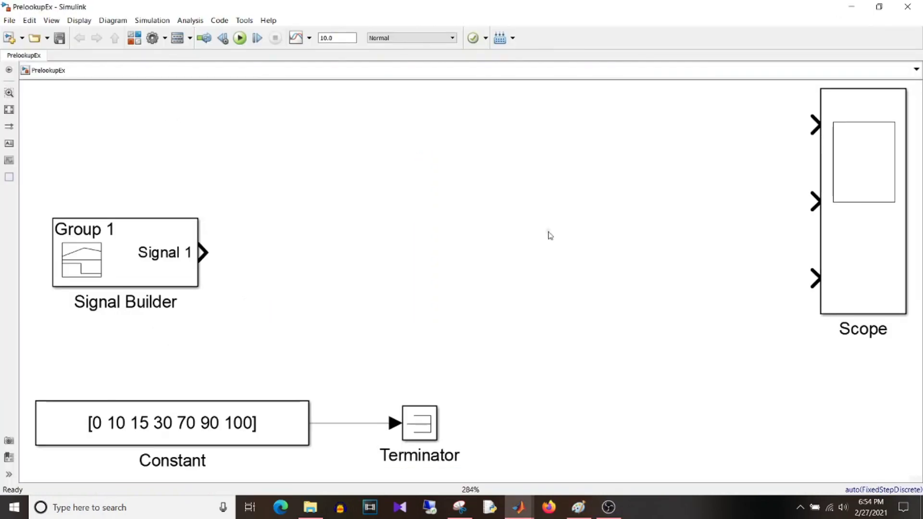
click(78, 239)
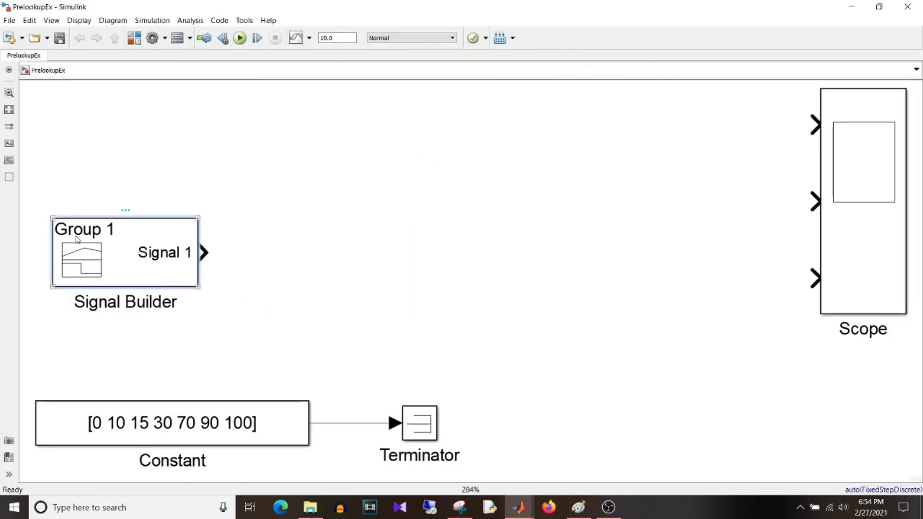
double_click(77, 239)
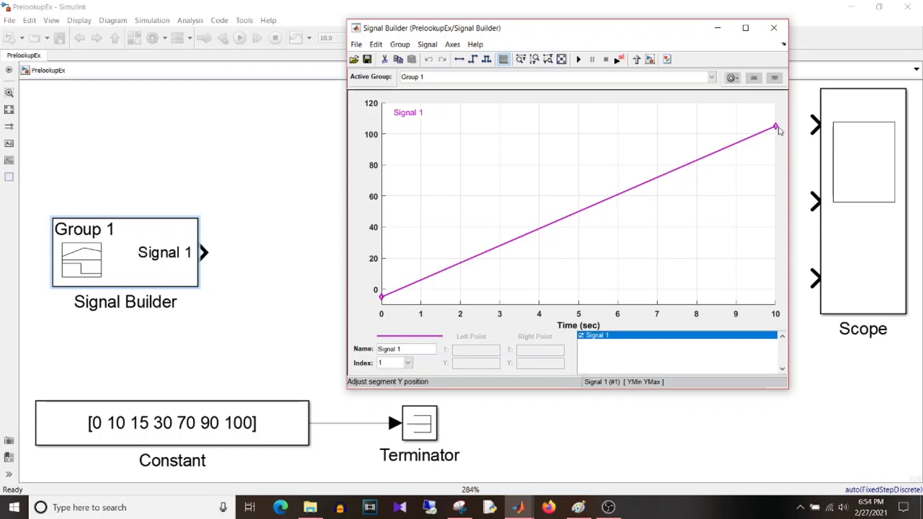
click(332, 379)
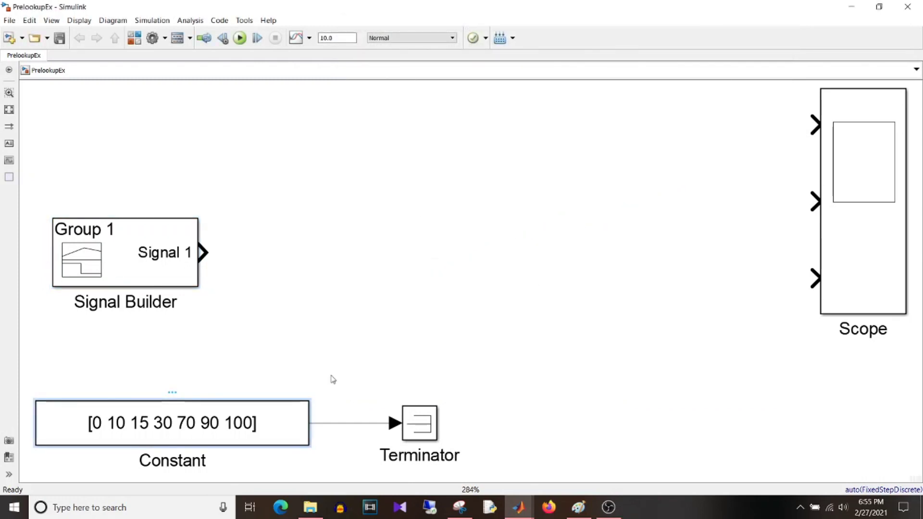
click(281, 437)
click(479, 265)
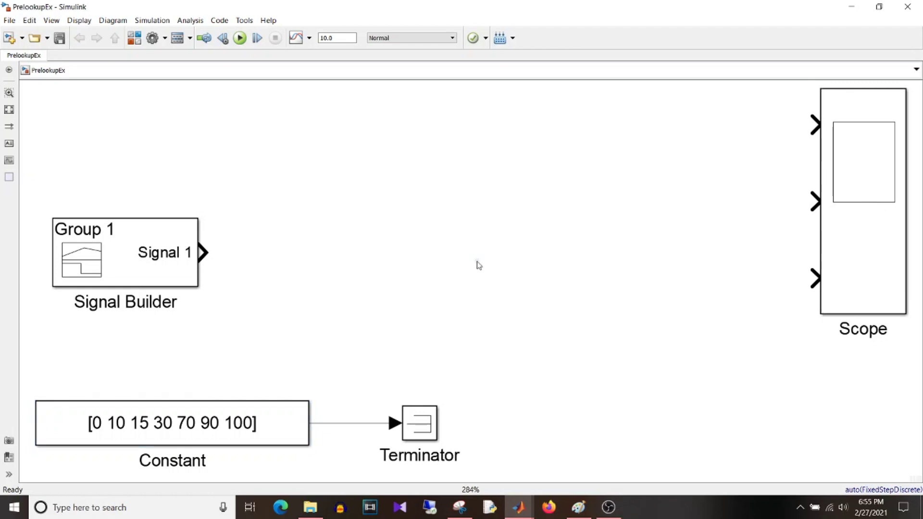
- Insert a Prelookup block and place it level with the Scope
double_click(479, 265)
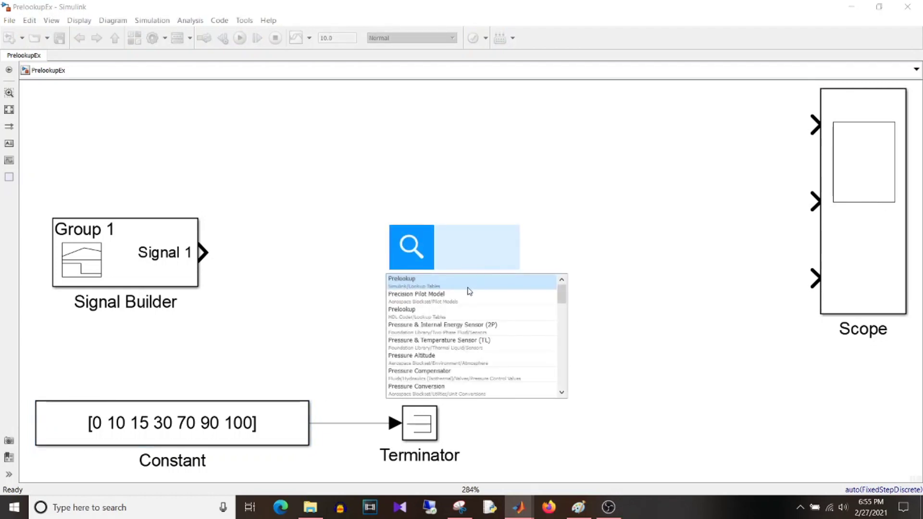
click(469, 291)
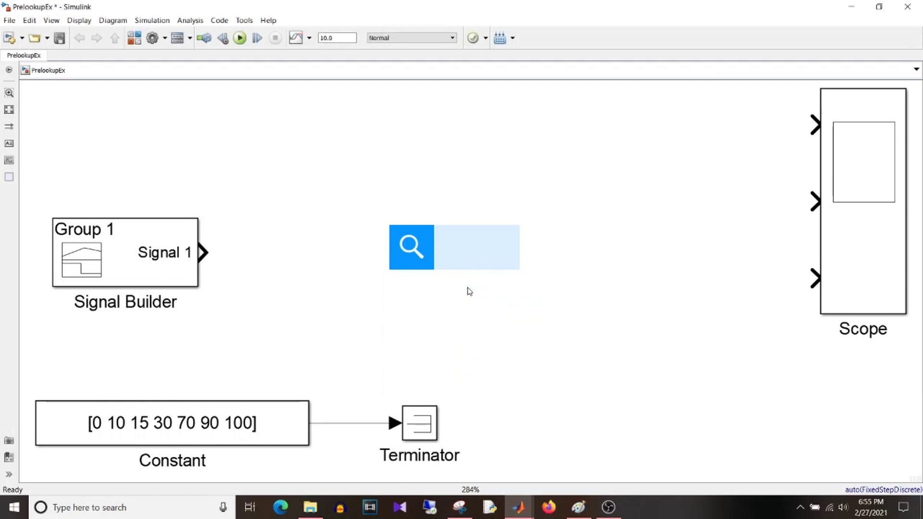
drag(473, 282, 471, 233)
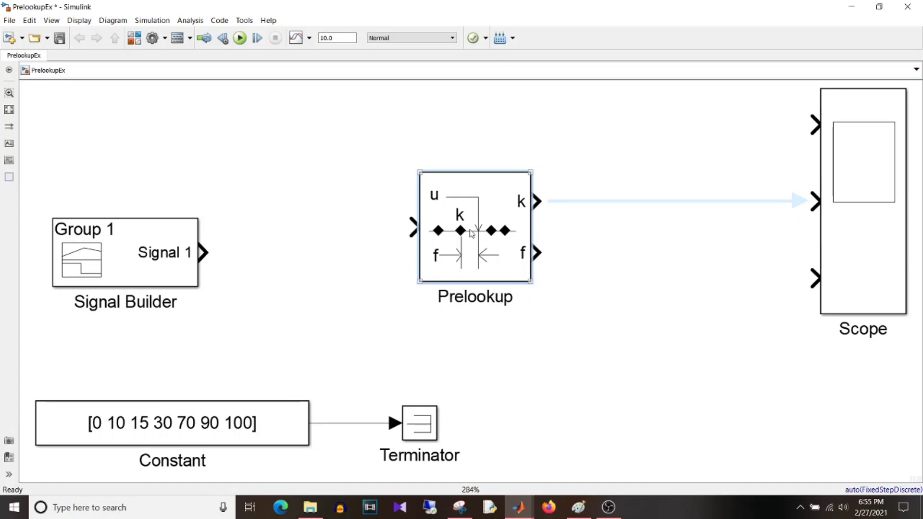
double_click(472, 233)
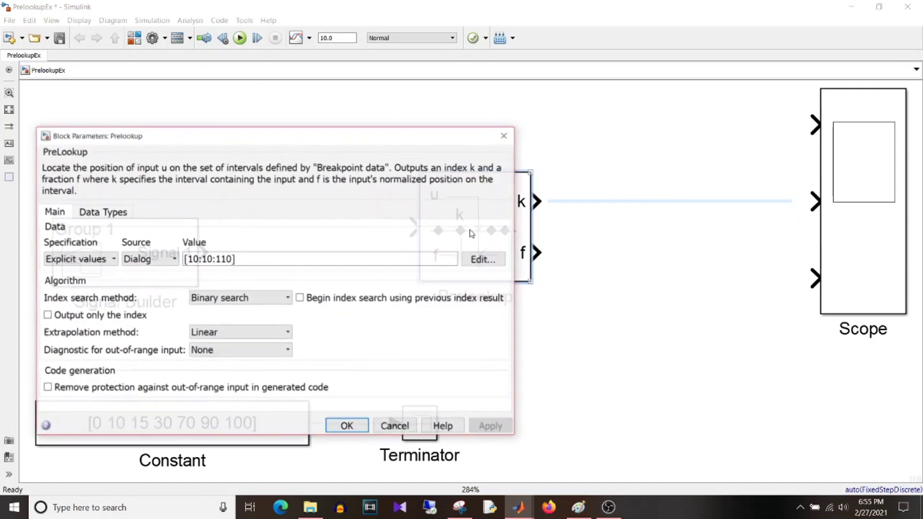
click(288, 258)
key(ctrl+a)
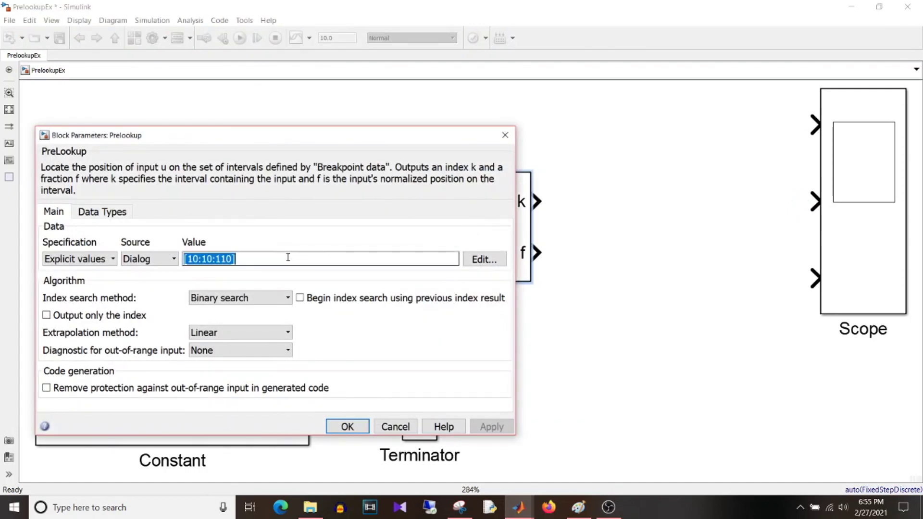
key(ctrl+v)
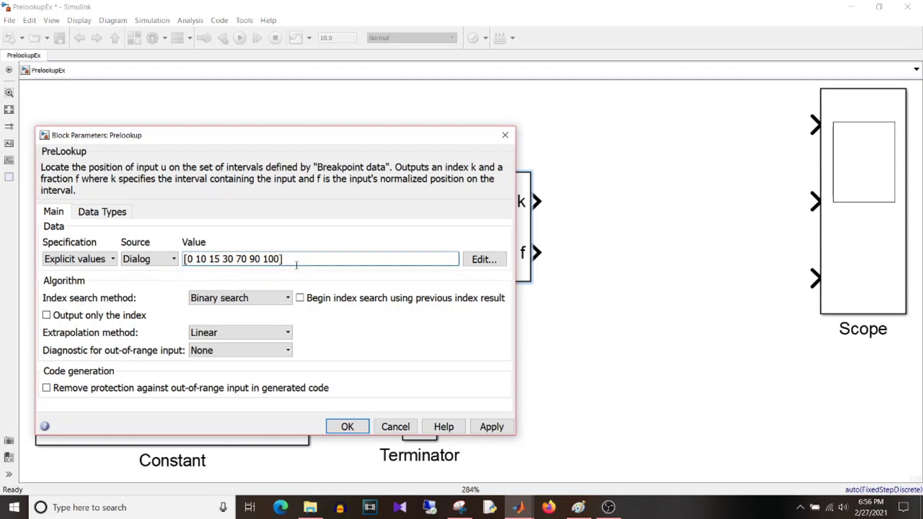
click(172, 260)
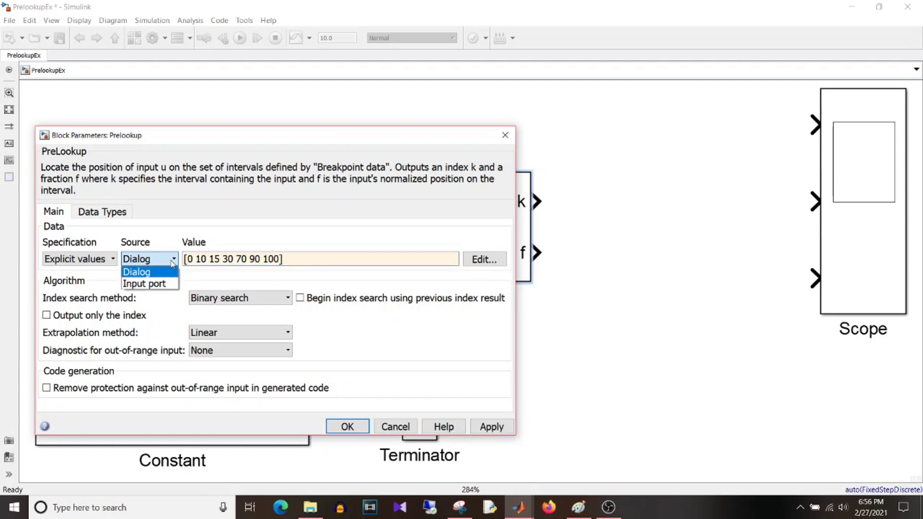
click(163, 284)
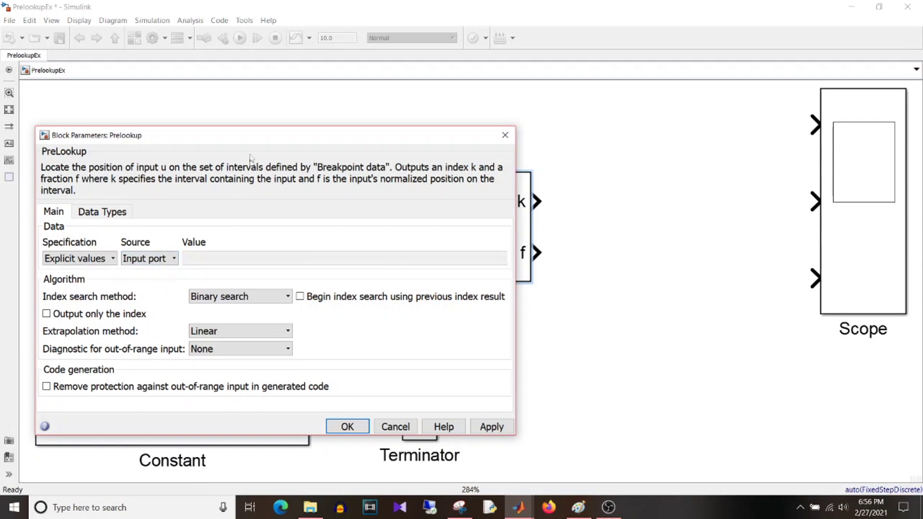
drag(243, 135, 649, 118)
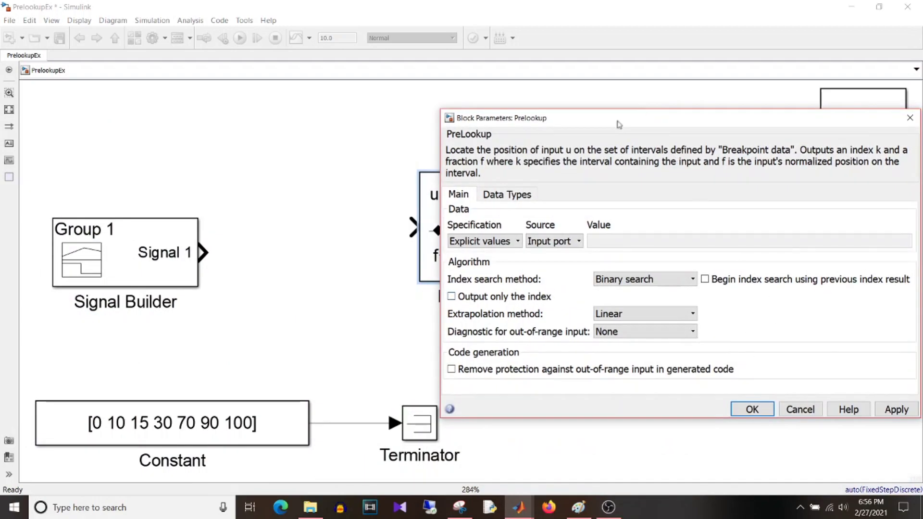
drag(619, 120, 682, 118)
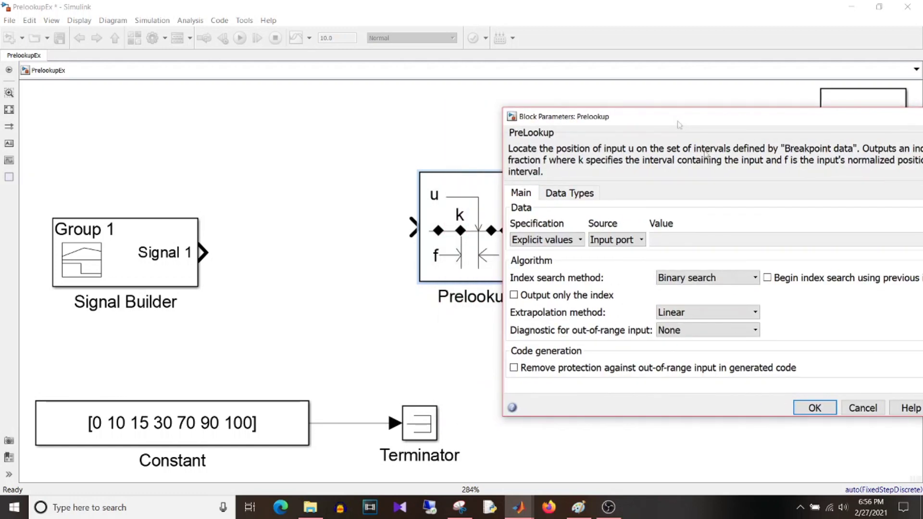
click(826, 407)
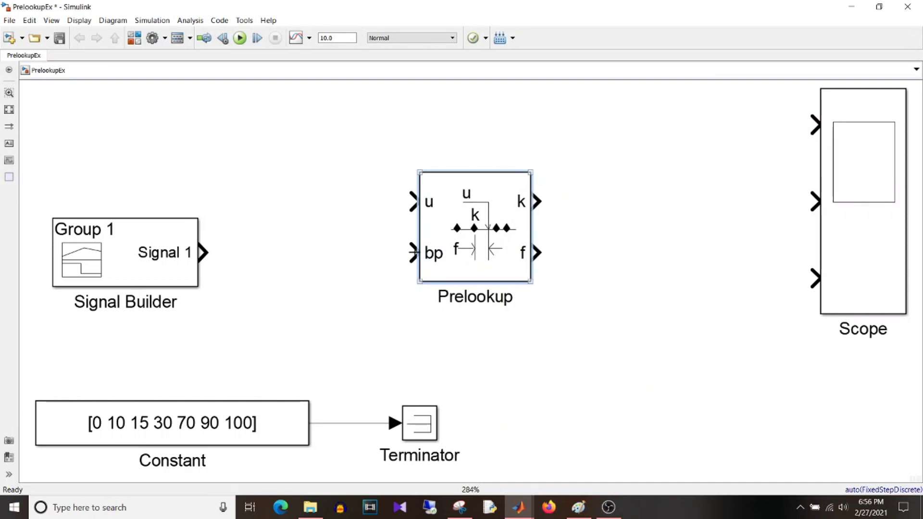
- Wire the Constant into bp, and Signal Builder into u and the Scope's top input
drag(412, 252, 341, 423)
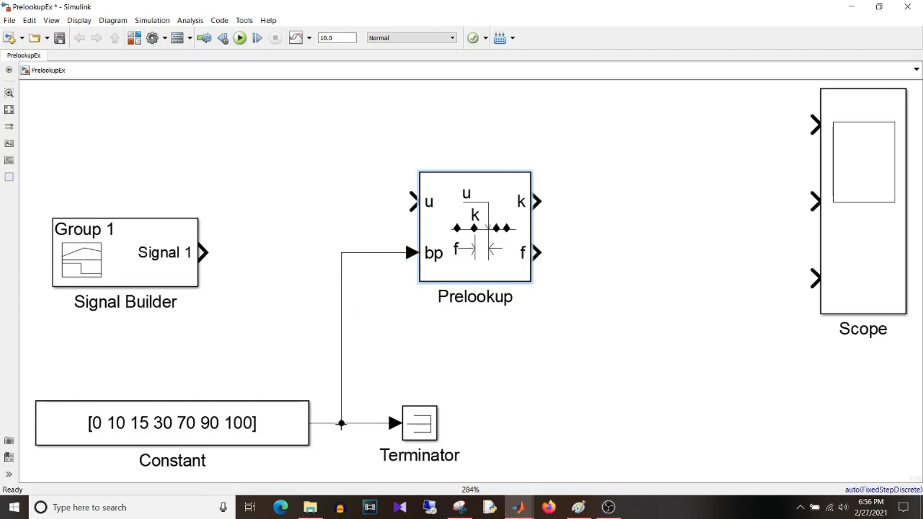
click(228, 431)
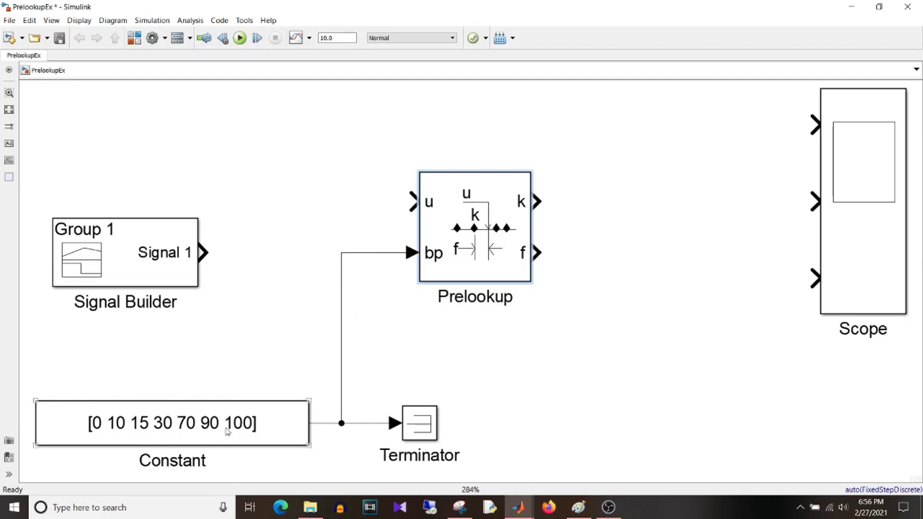
click(429, 244)
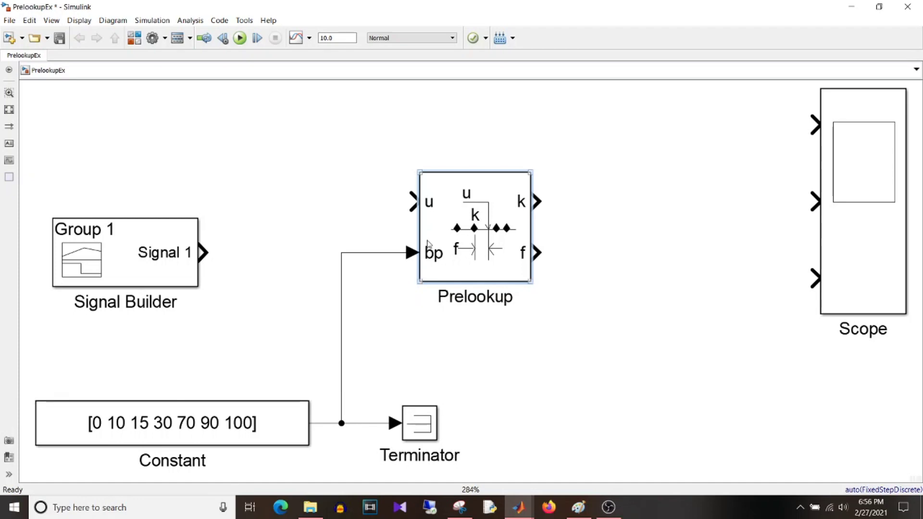
drag(138, 268, 128, 227)
click(253, 201)
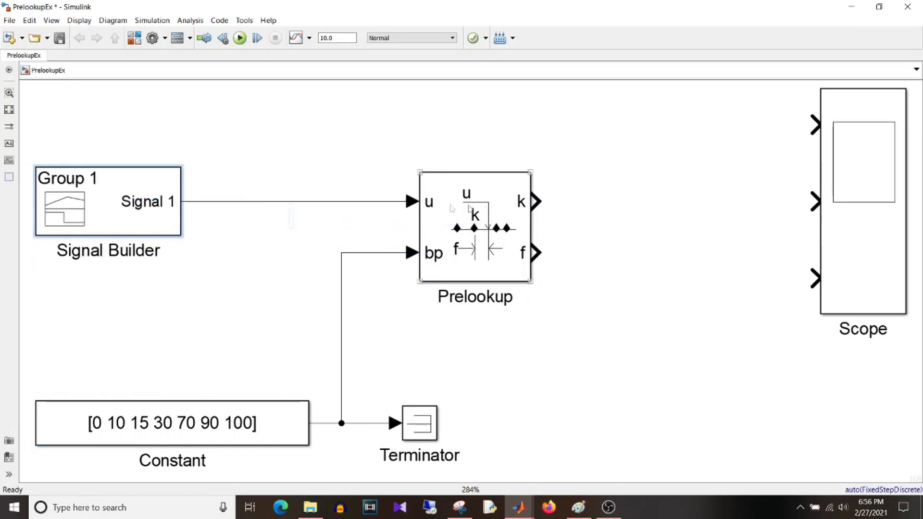
drag(815, 124, 336, 202)
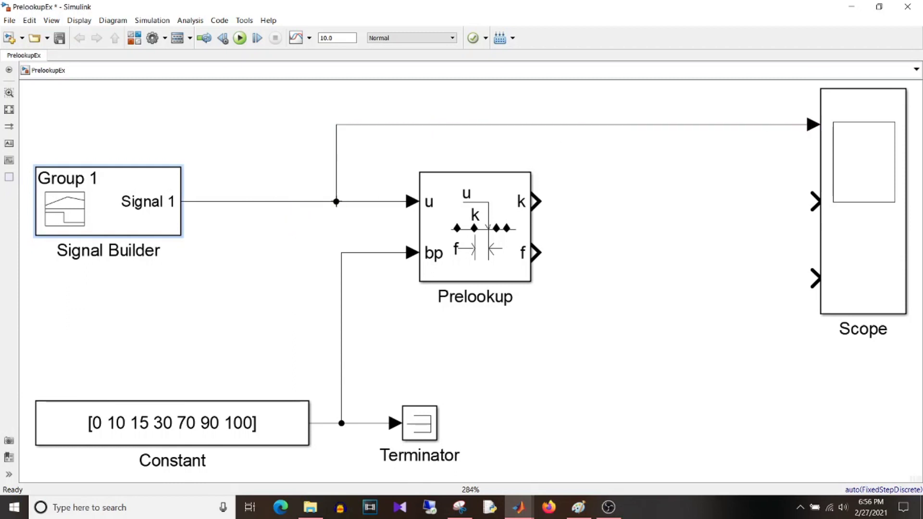
- Connect Prelookup's k output to Scope input 2 and f to Scope input 3
click(813, 203)
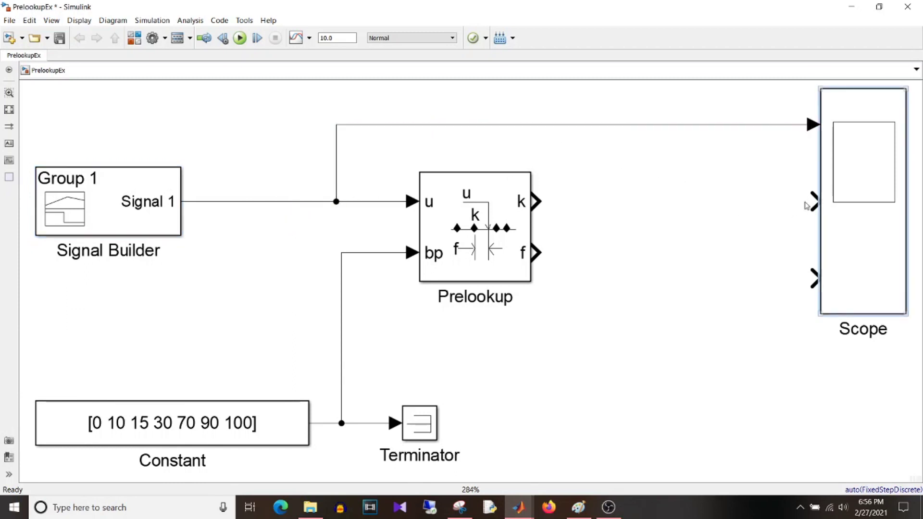
drag(814, 202, 537, 202)
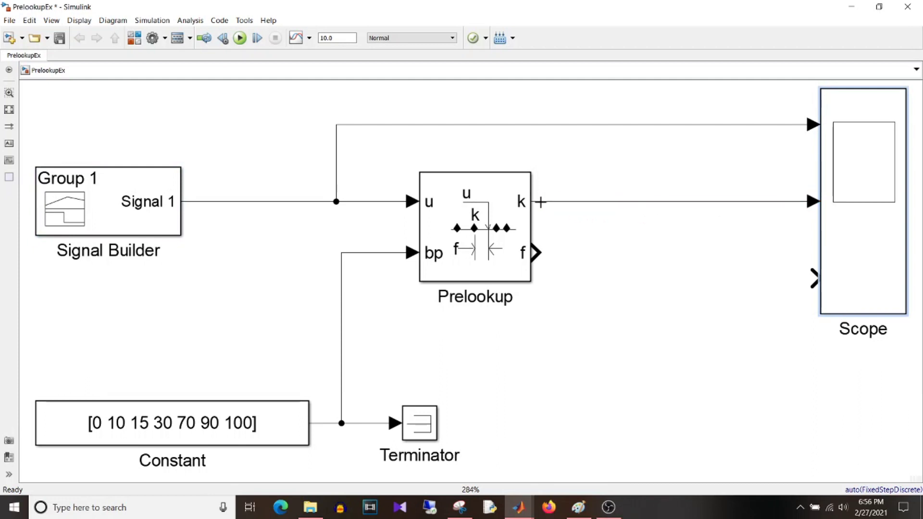
drag(815, 278, 535, 259)
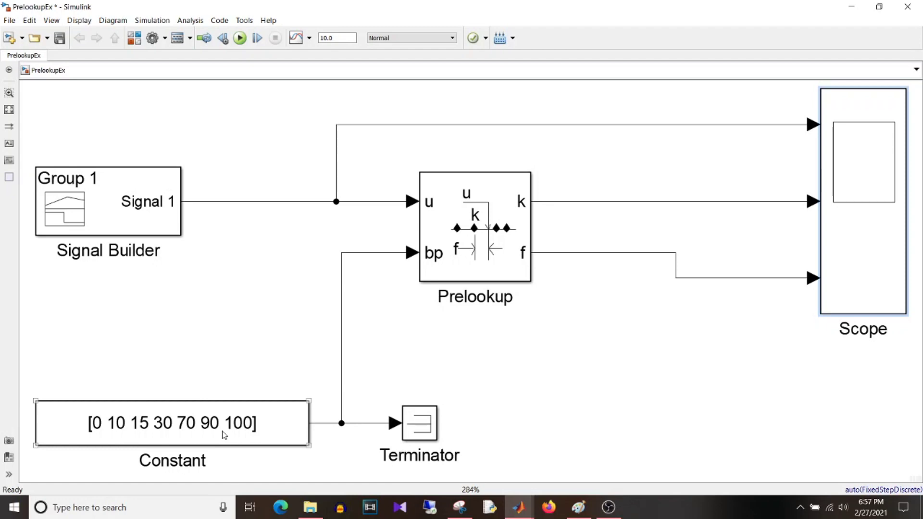
double_click(497, 217)
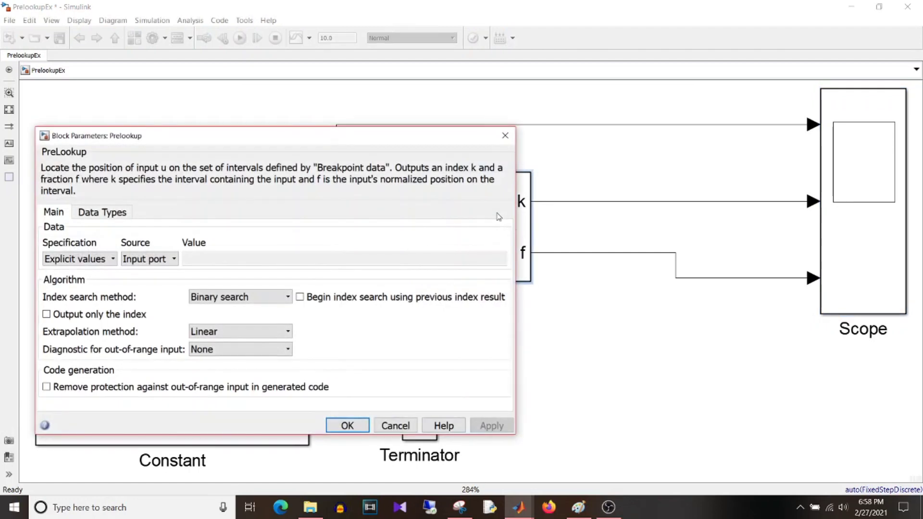
drag(264, 139, 346, 140)
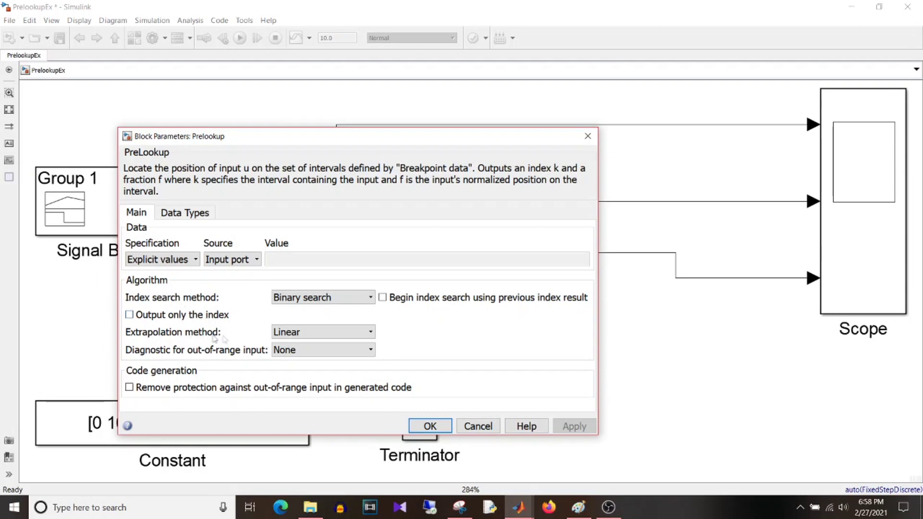
click(295, 333)
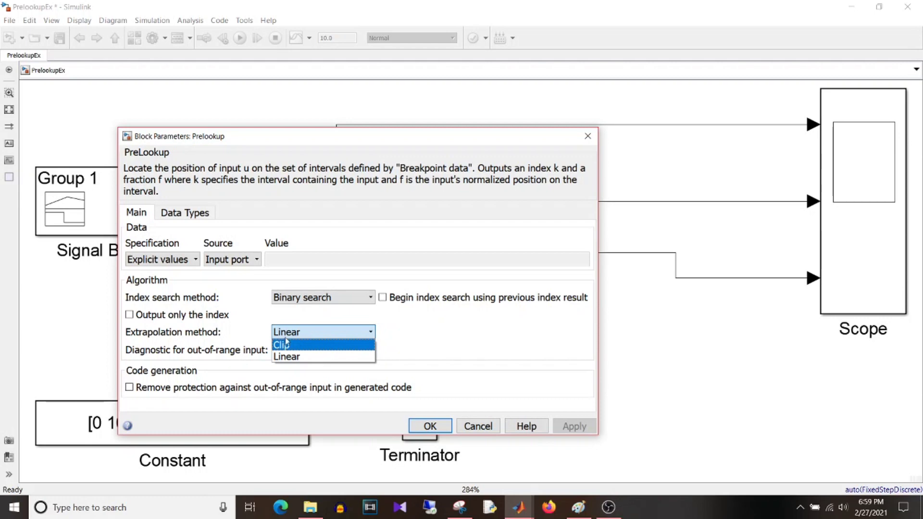
click(186, 215)
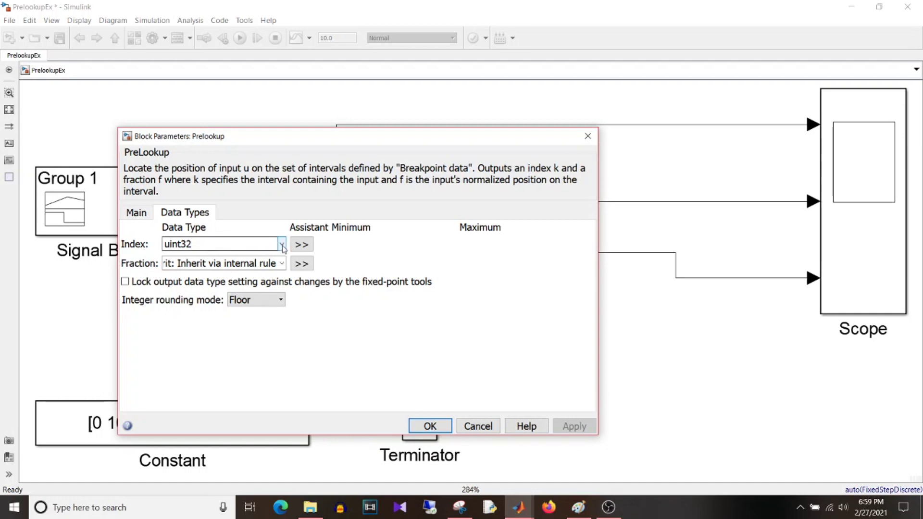
click(282, 244)
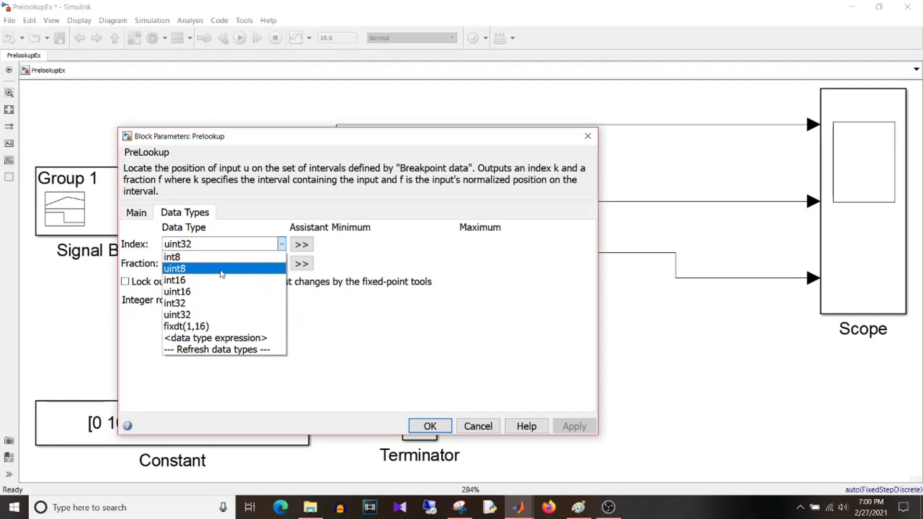
click(228, 313)
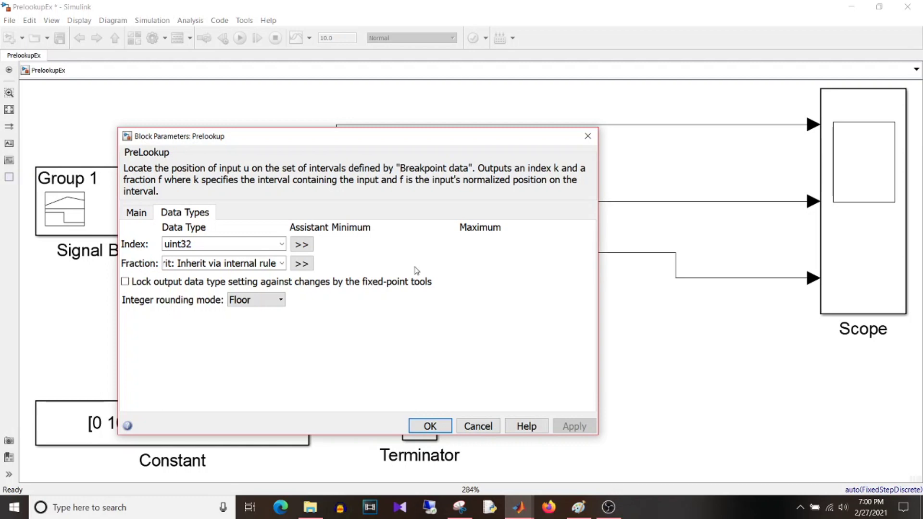
key(ctrl+shift+Tab)
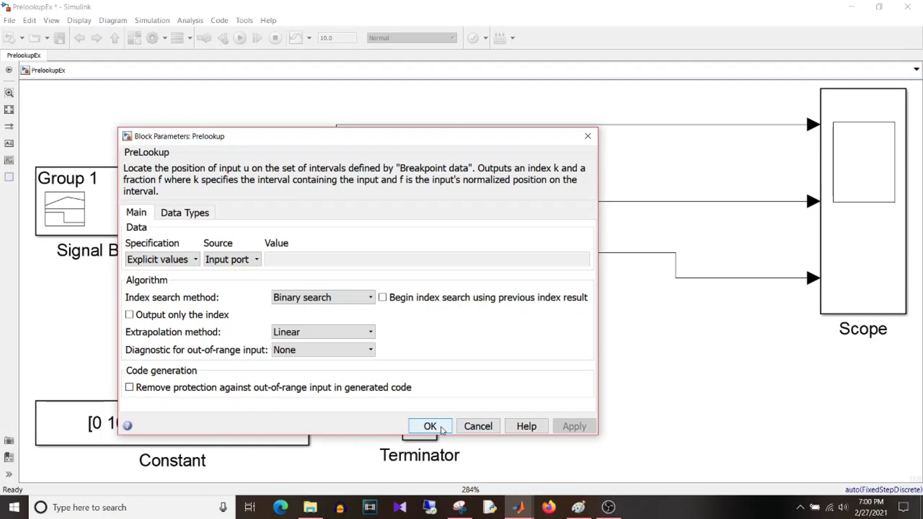
- Choose the discrete (no continuous states) solver in Configuration Parameters, then run the model
click(440, 426)
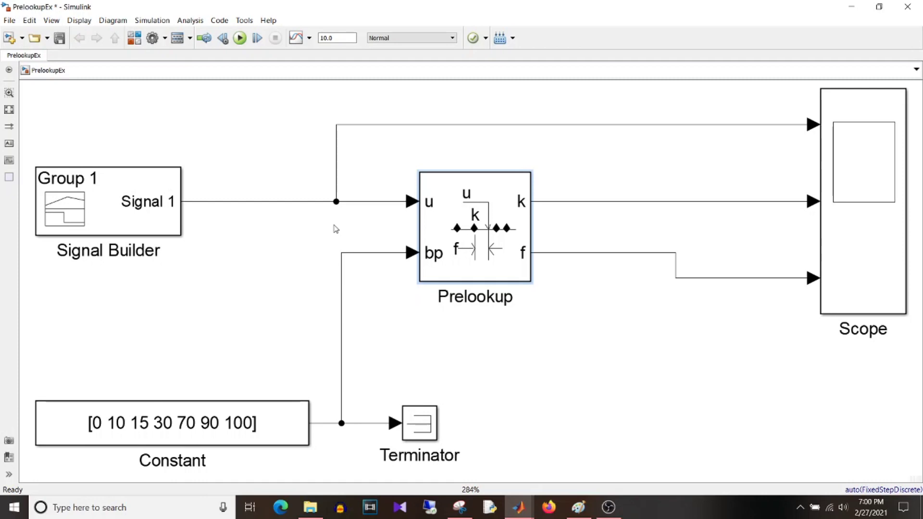
key(ctrl+e)
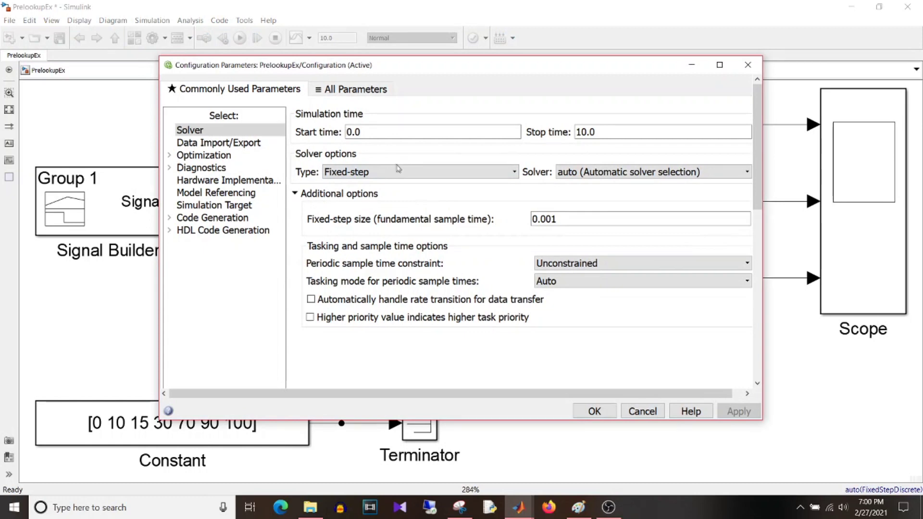
click(617, 179)
click(622, 204)
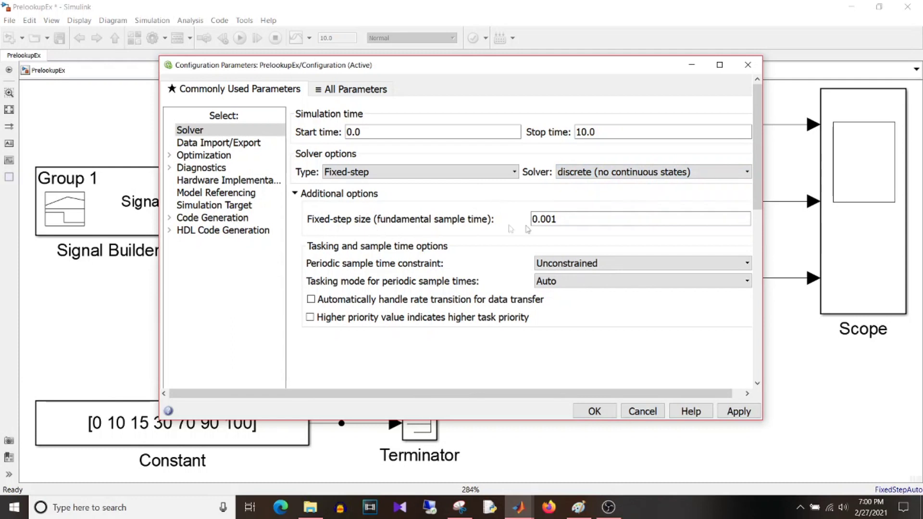
click(594, 412)
click(239, 38)
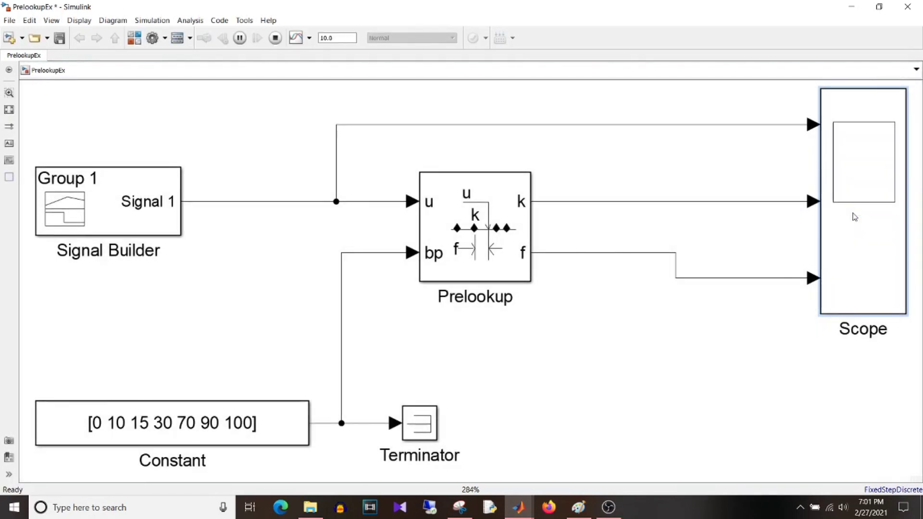
double_click(855, 217)
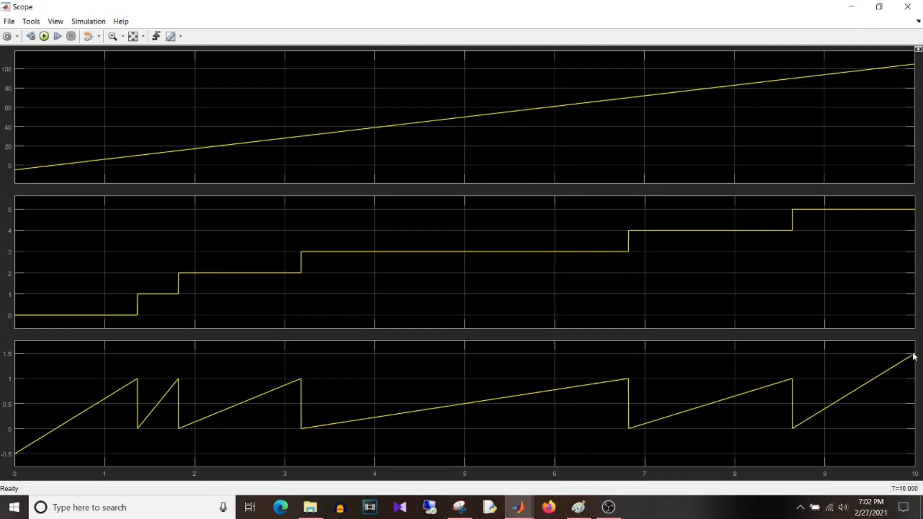
click(851, 7)
- Set the Prelookup extrapolation method to Clip, rerun the model, and view the Scope traces
double_click(461, 235)
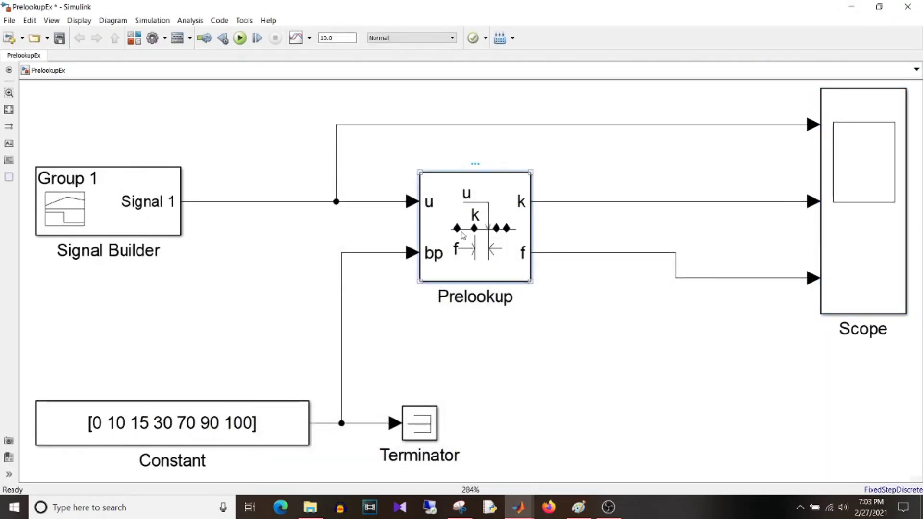
click(216, 331)
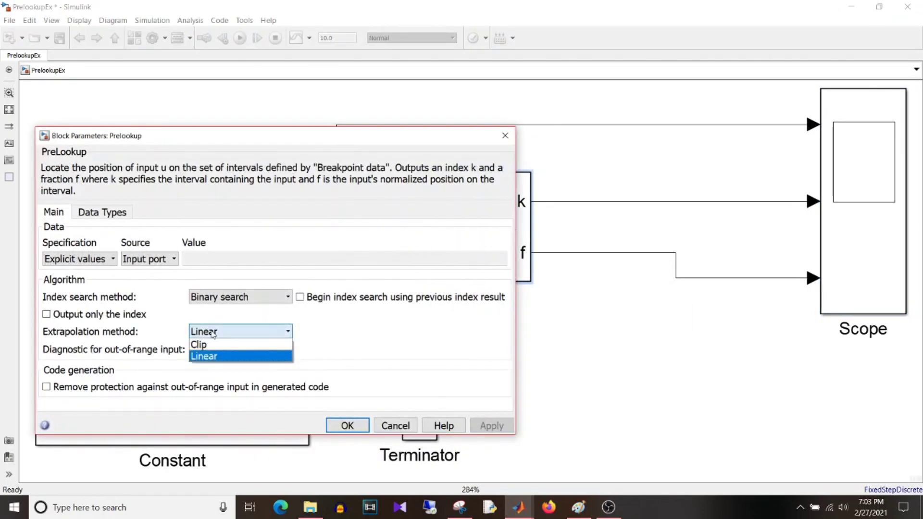
click(218, 345)
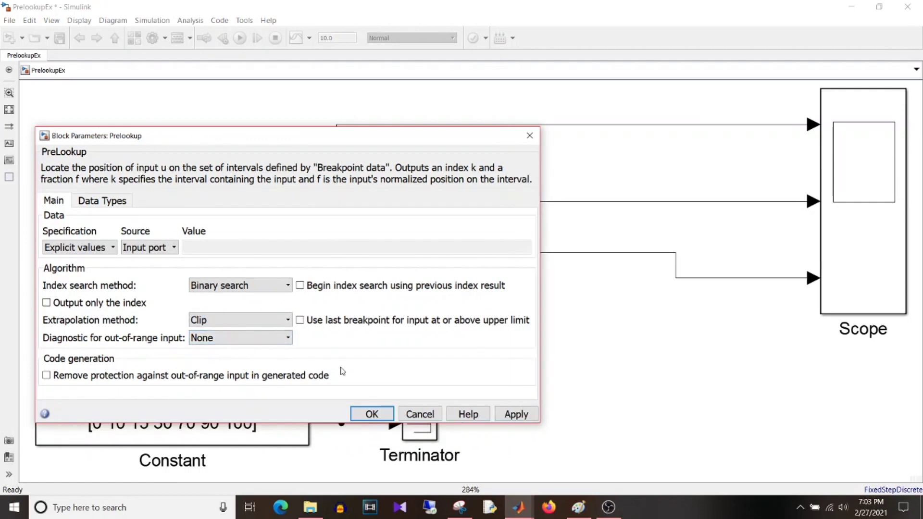
click(372, 414)
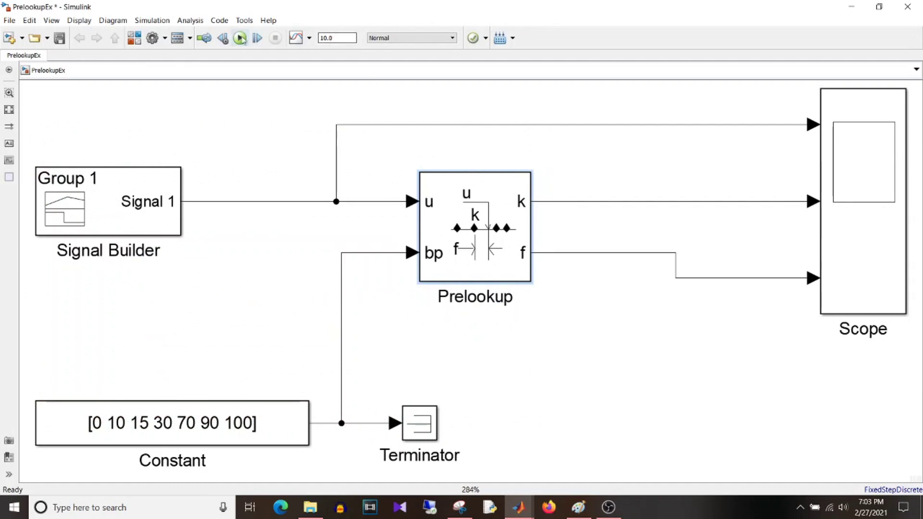
click(240, 38)
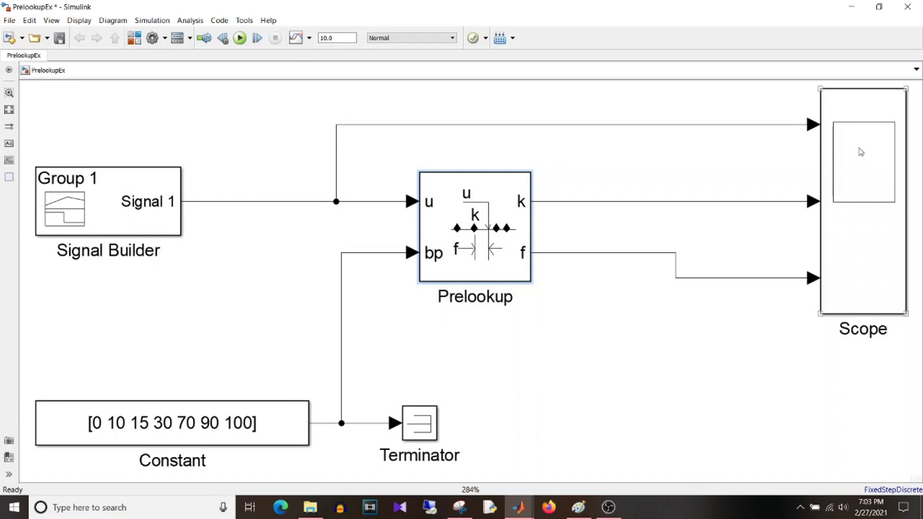
double_click(861, 153)
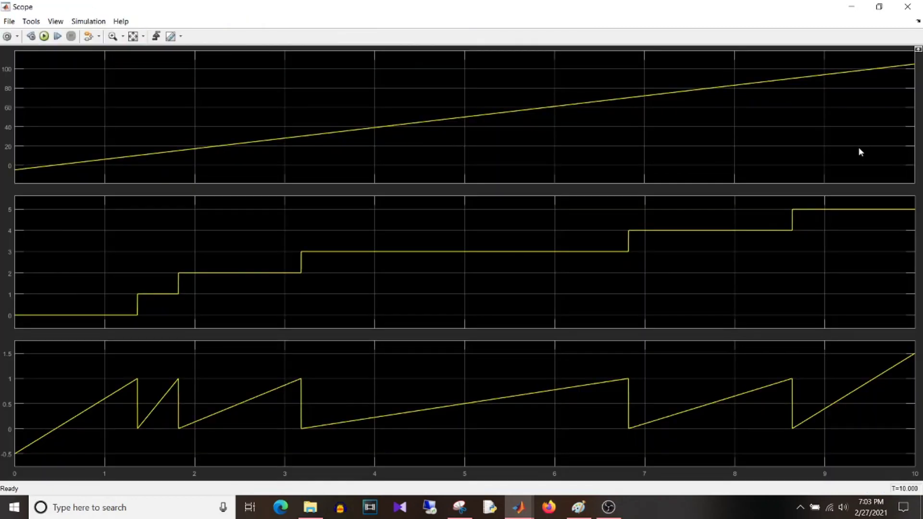